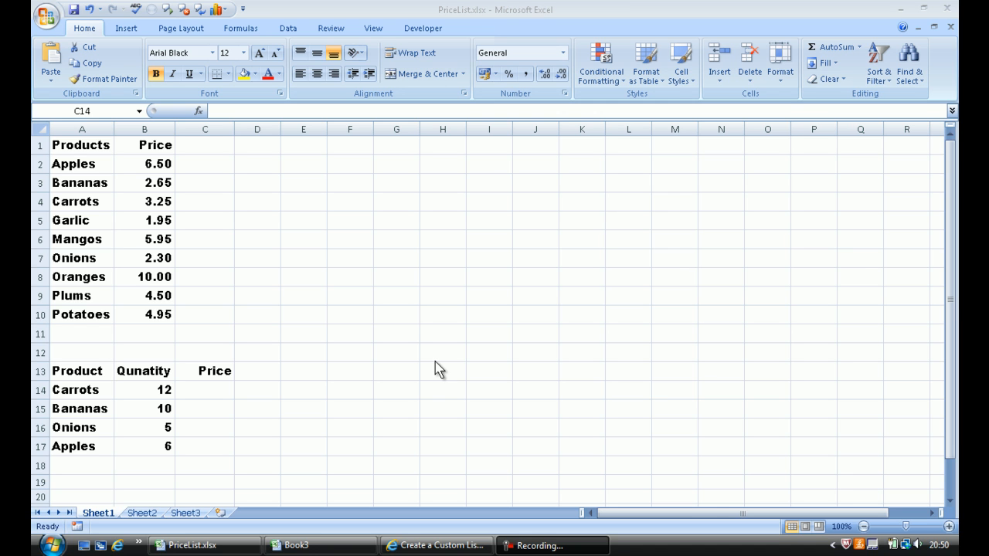
Sort the price list in A1:B10 from A to Z.
drag(75, 144, 155, 309)
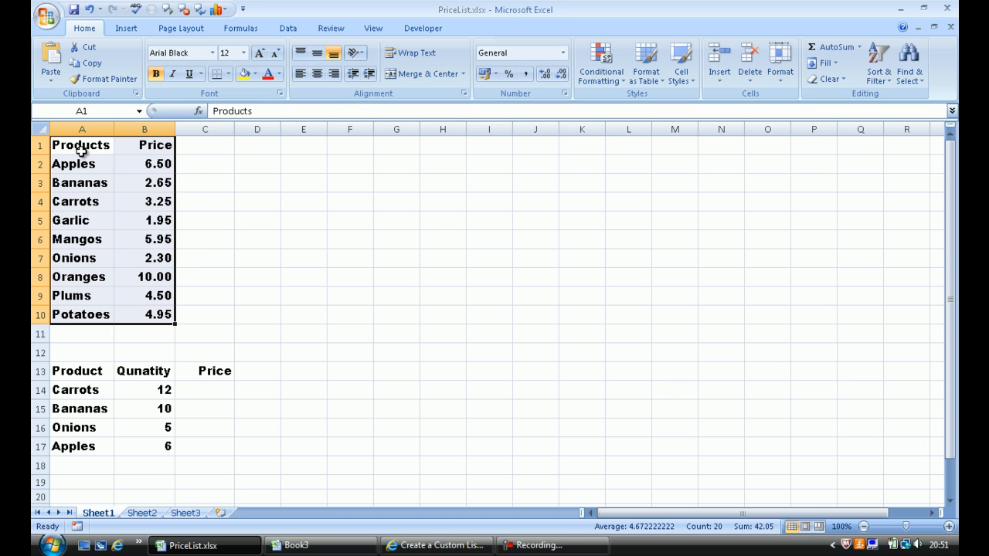
drag(74, 145, 140, 310)
click(73, 145)
drag(112, 149, 148, 316)
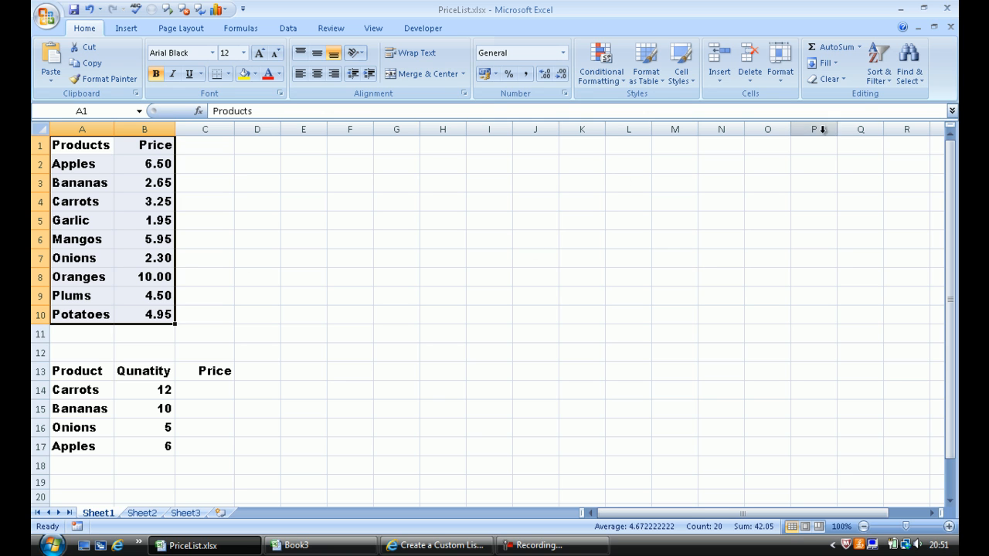
click(878, 74)
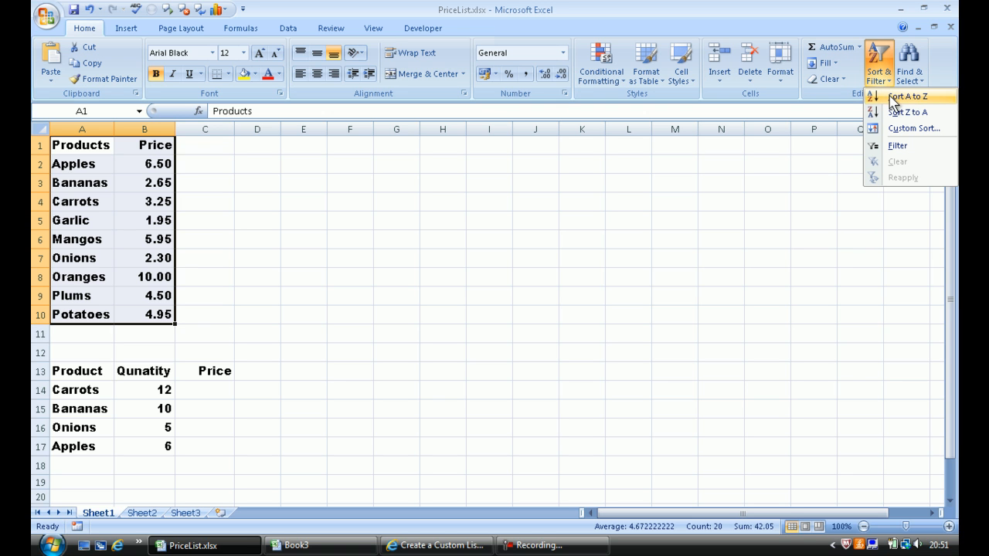
click(892, 98)
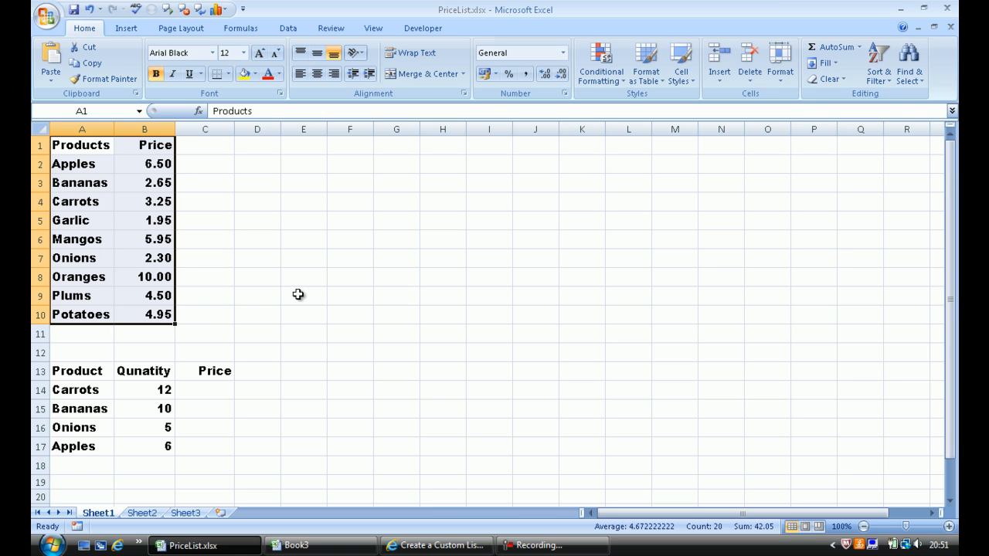
click(205, 389)
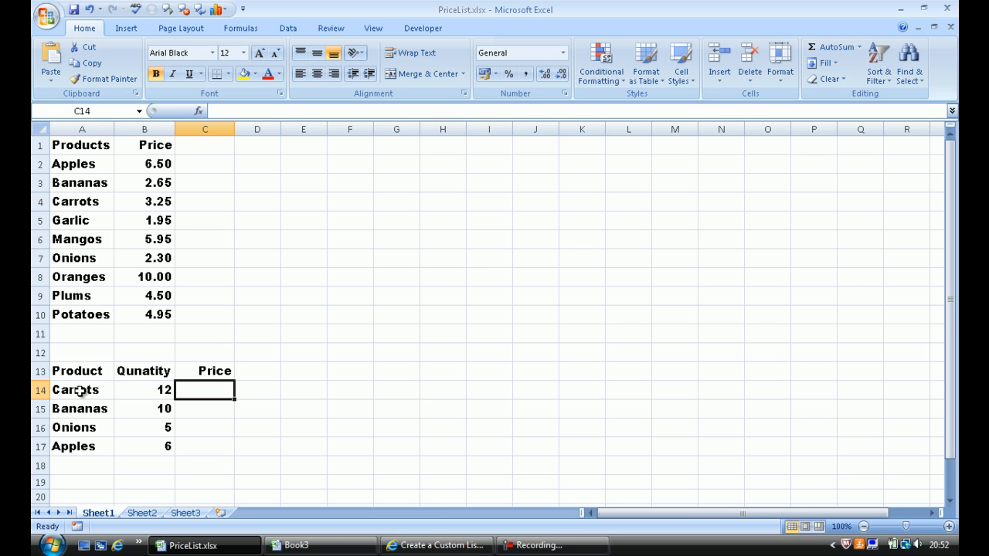
click(71, 147)
drag(71, 147, 137, 309)
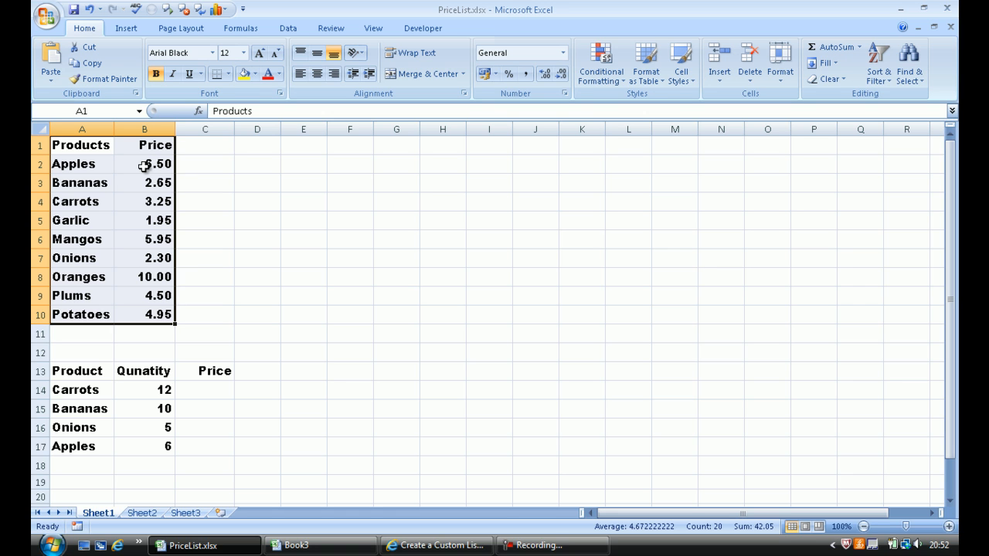
click(145, 391)
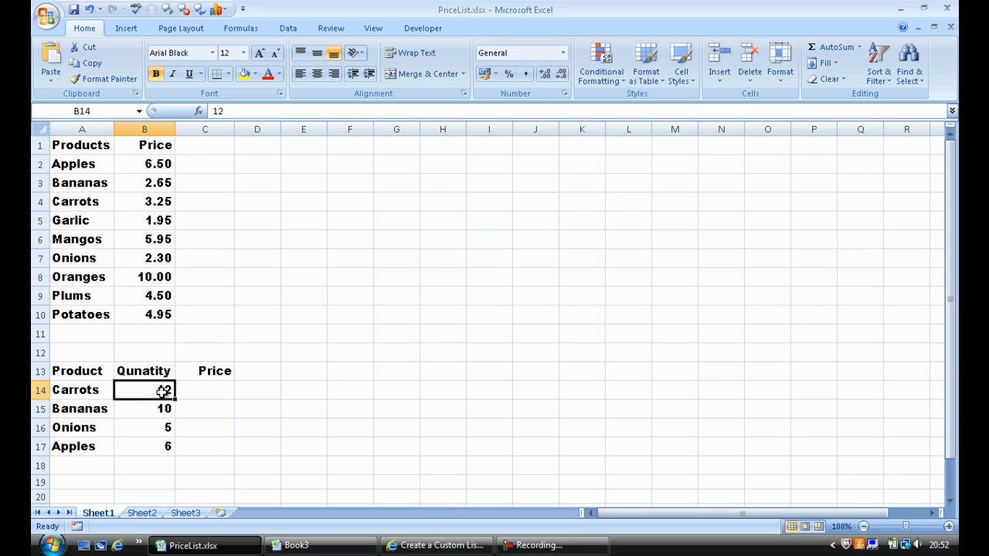
Start a VLOOKUP formula in C14 that uses the product in A14 as the lookup value.
click(201, 391)
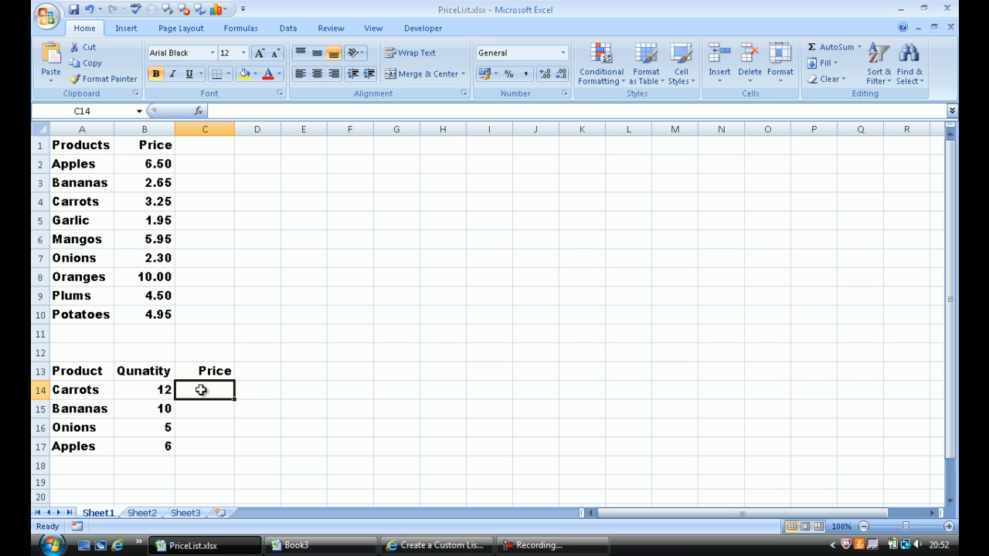
text(=)
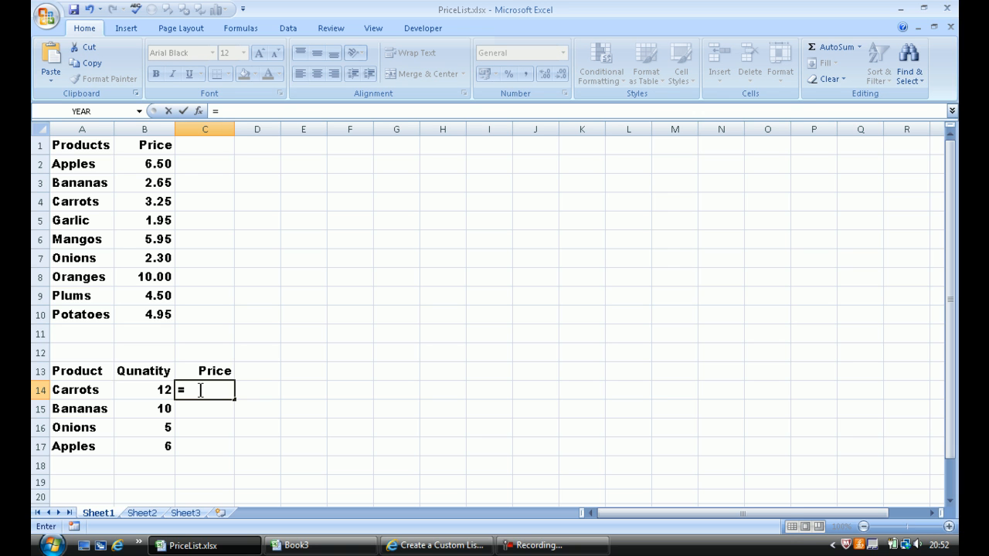
text(v)
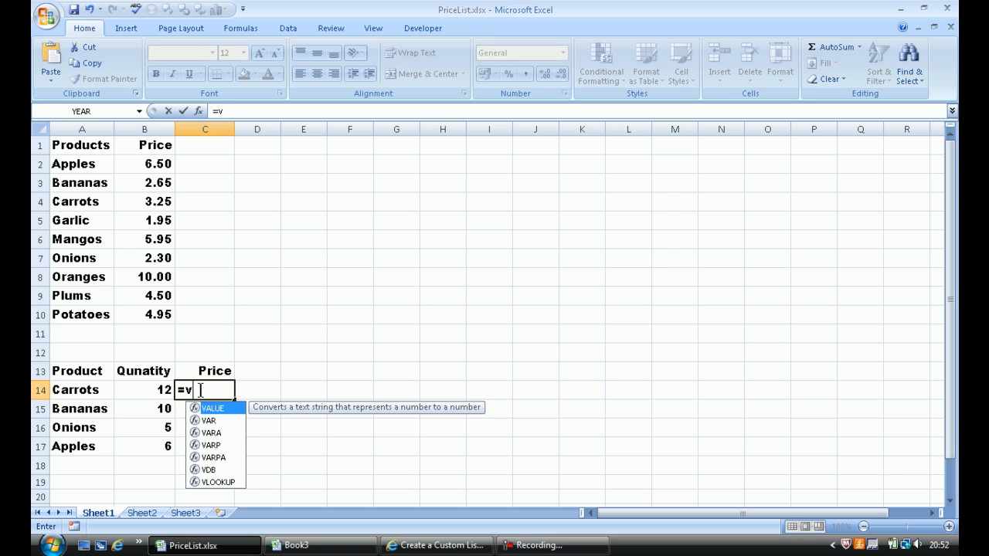
text(lookup)
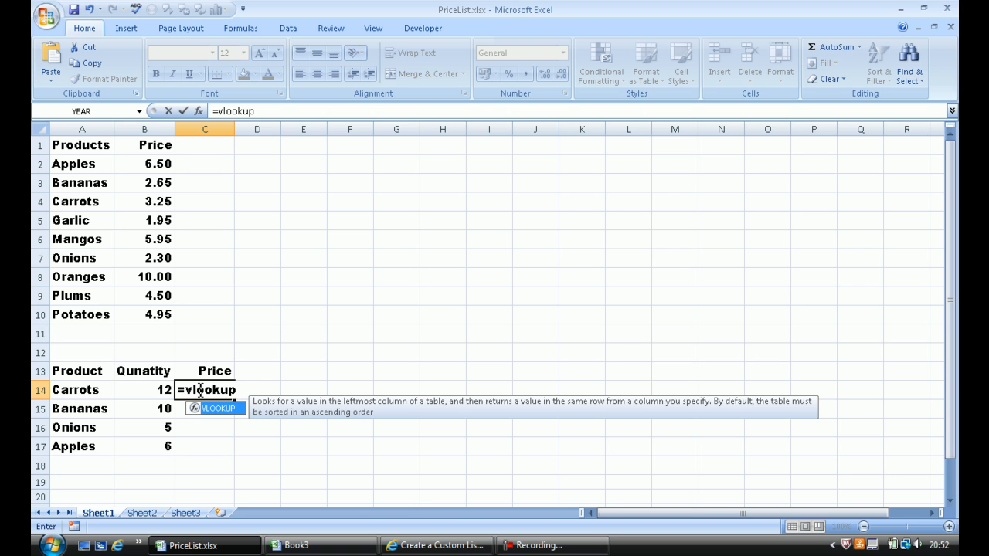
text(()
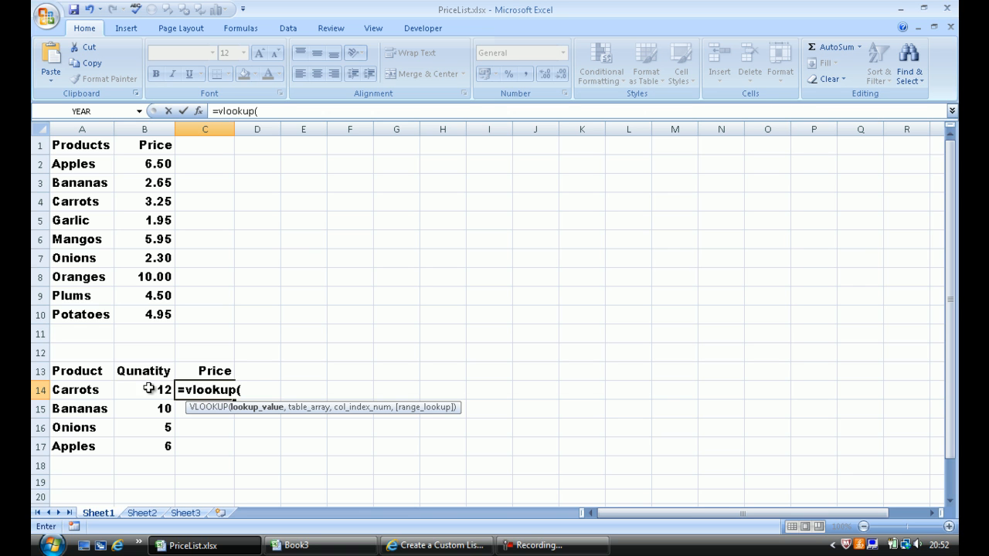
click(92, 391)
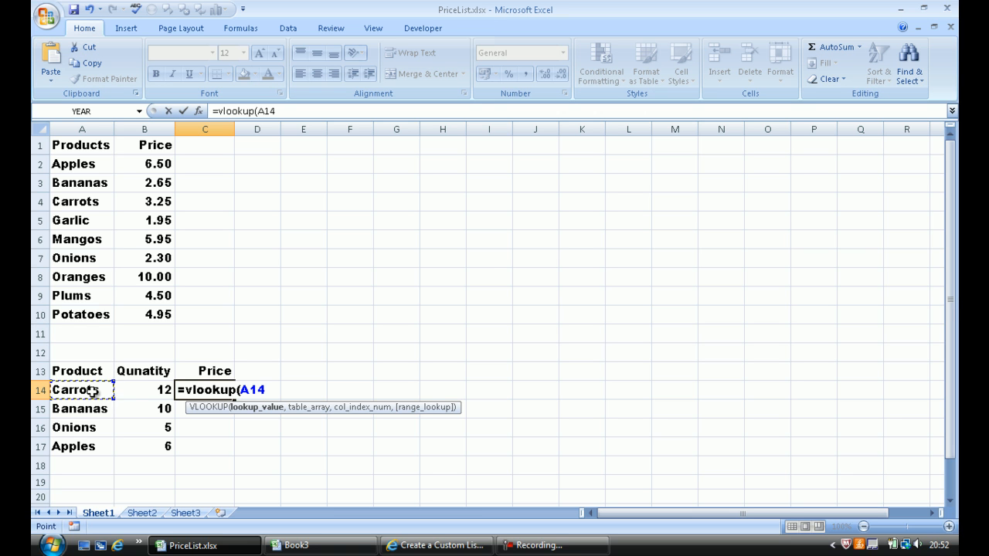
text(,)
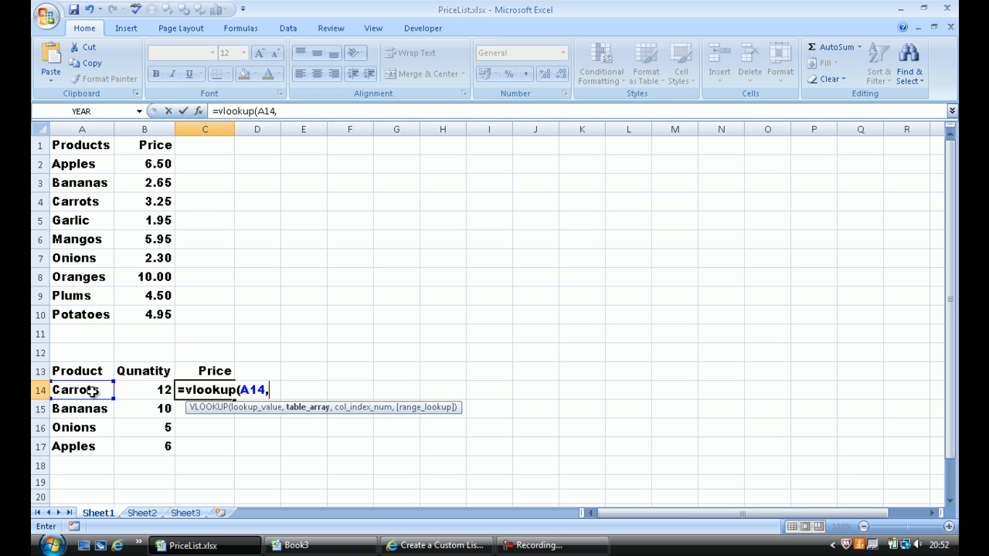
Complete the C14 formula with the absolute table range $A$2:$B$10 and column index 2, multiplied by the quantity in B14.
click(73, 164)
drag(112, 168, 160, 314)
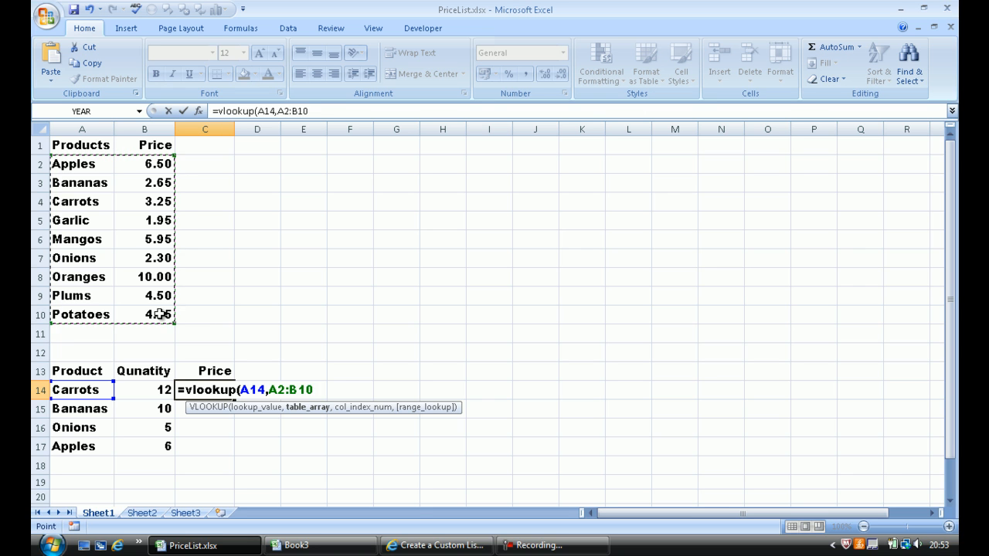
key(F4)
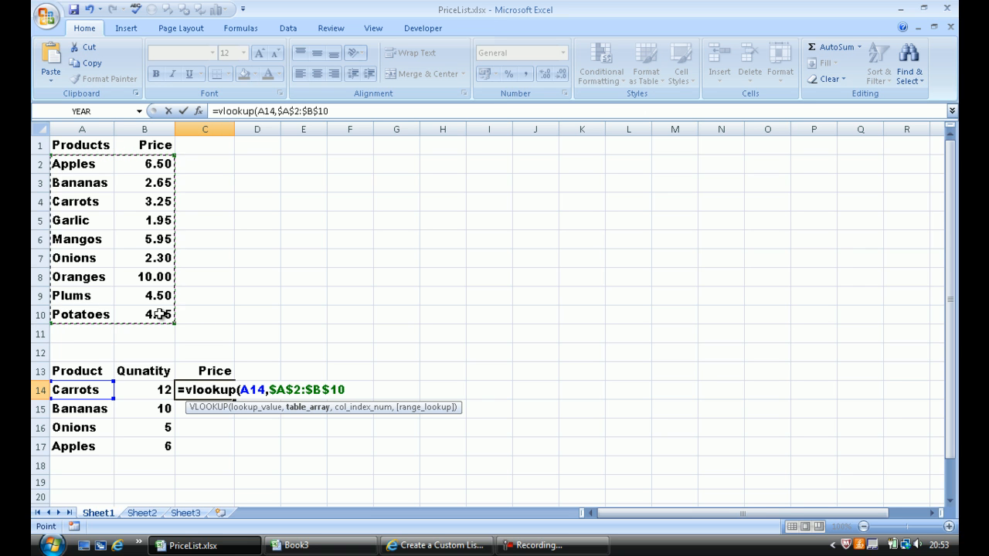
text(,)
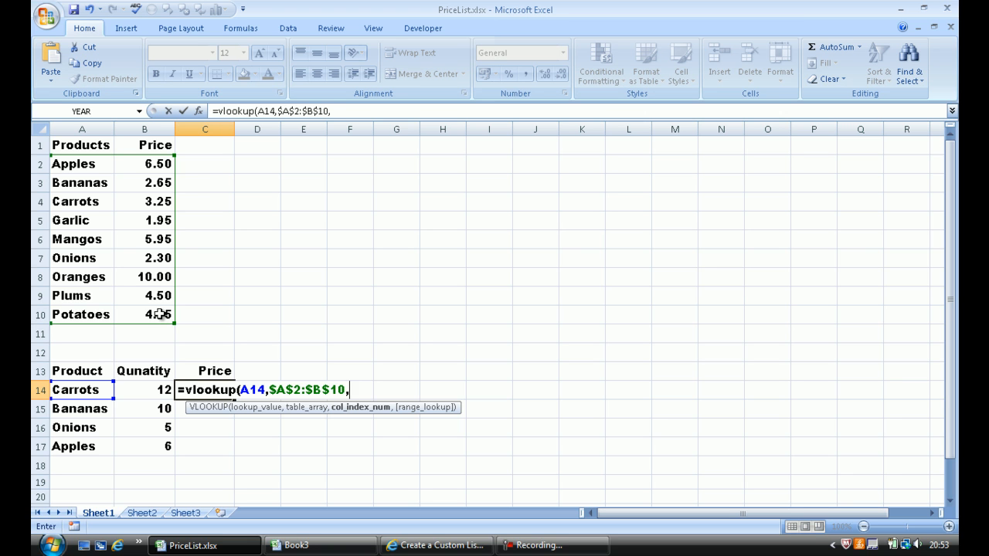
text(2)
text())
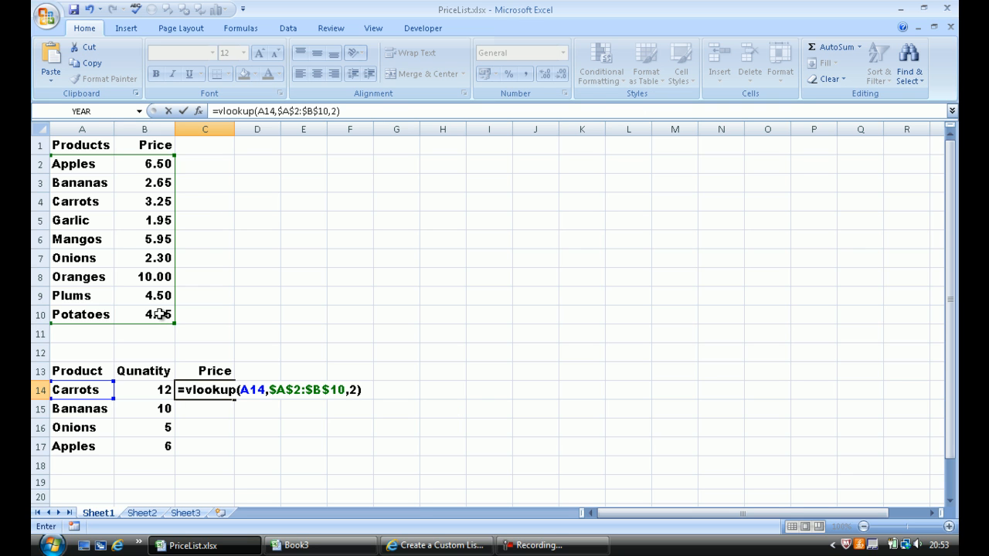
text(*)
click(147, 390)
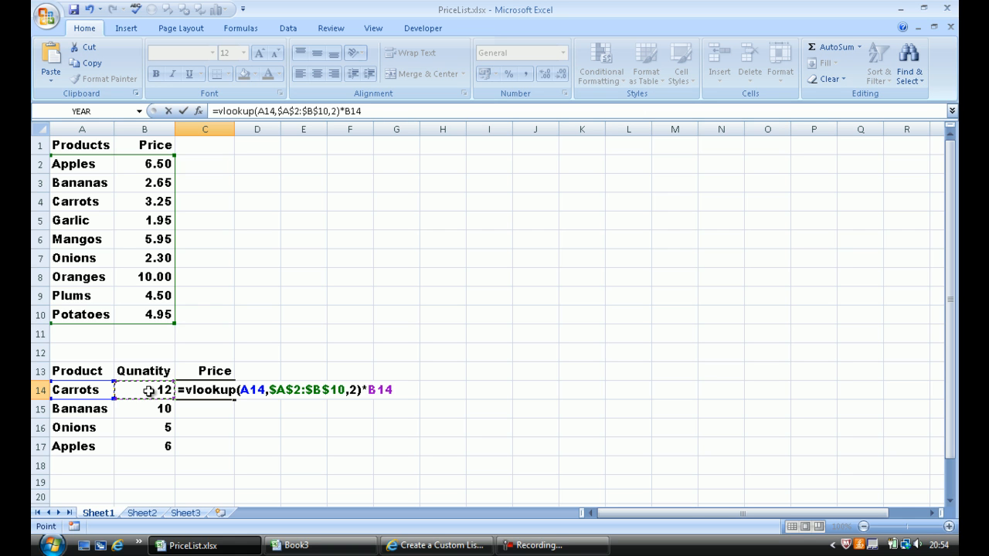
key(Return)
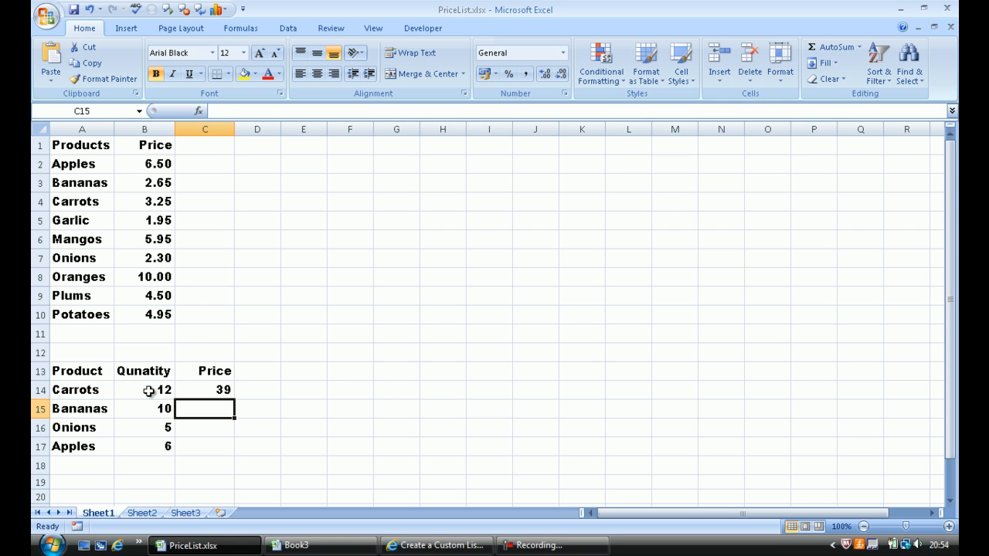
Copy the formula from C14 down to C17 and check the cell references in C15.
click(211, 390)
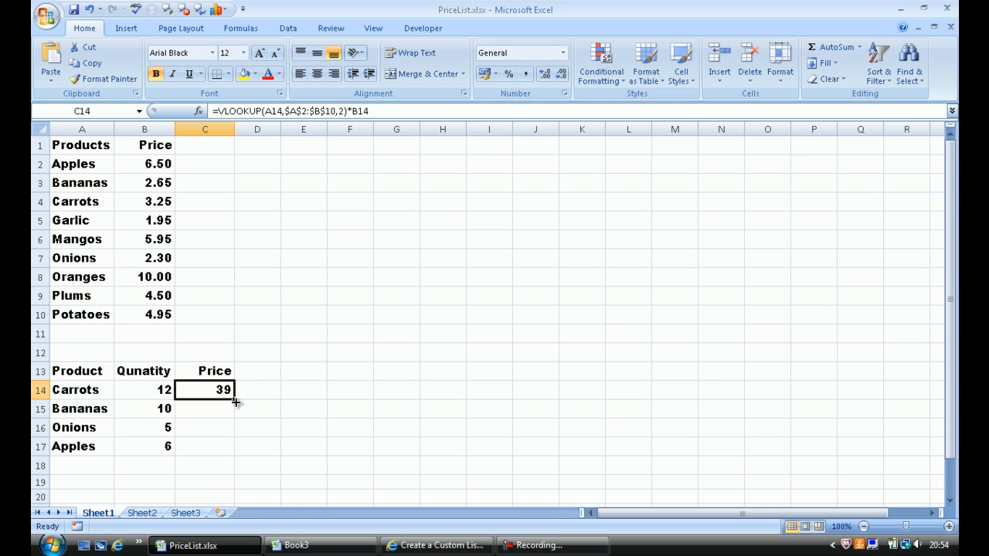
drag(236, 400, 229, 458)
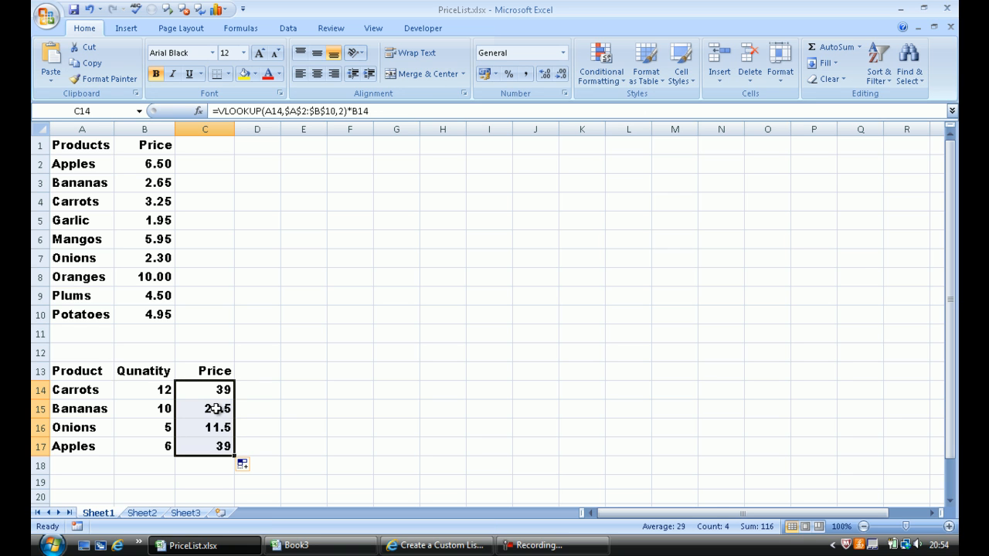
double_click(213, 410)
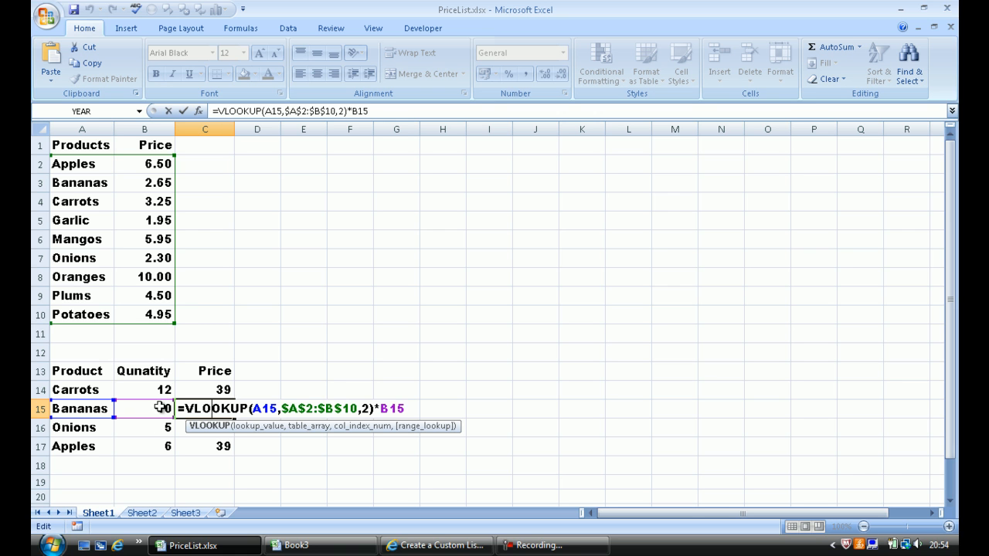
key(Return)
key(Return)
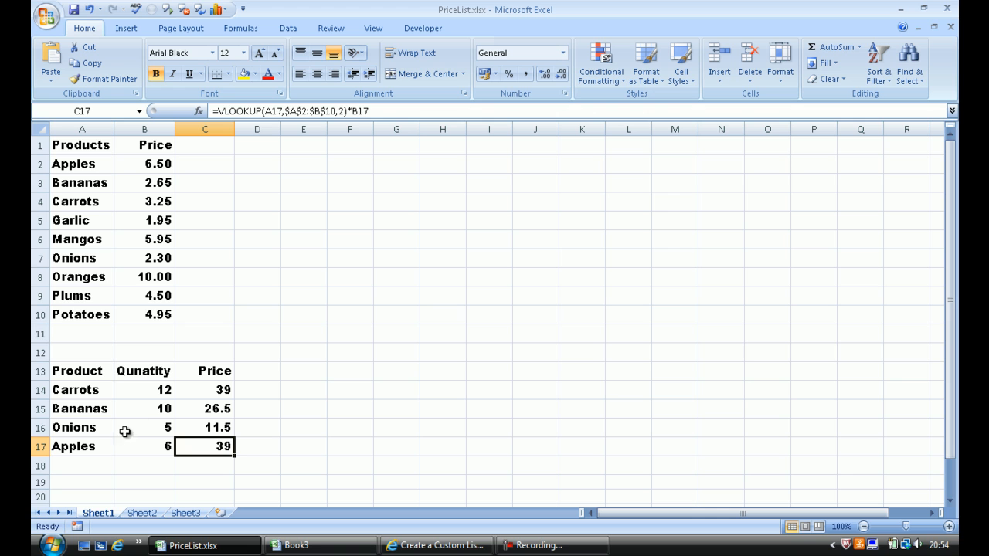
Add the product Banjos with a quantity of 10 to the order table in row 18.
click(73, 463)
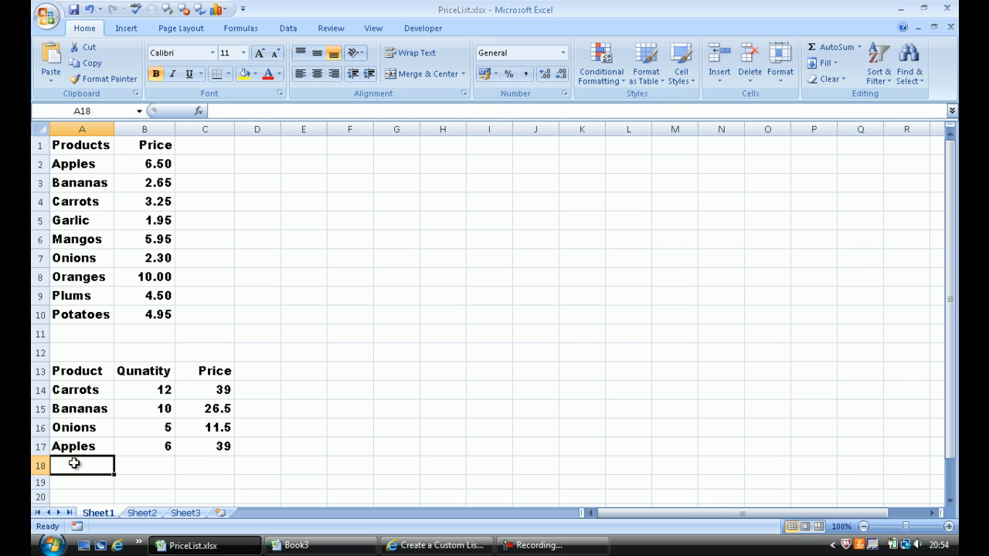
text(Banjos)
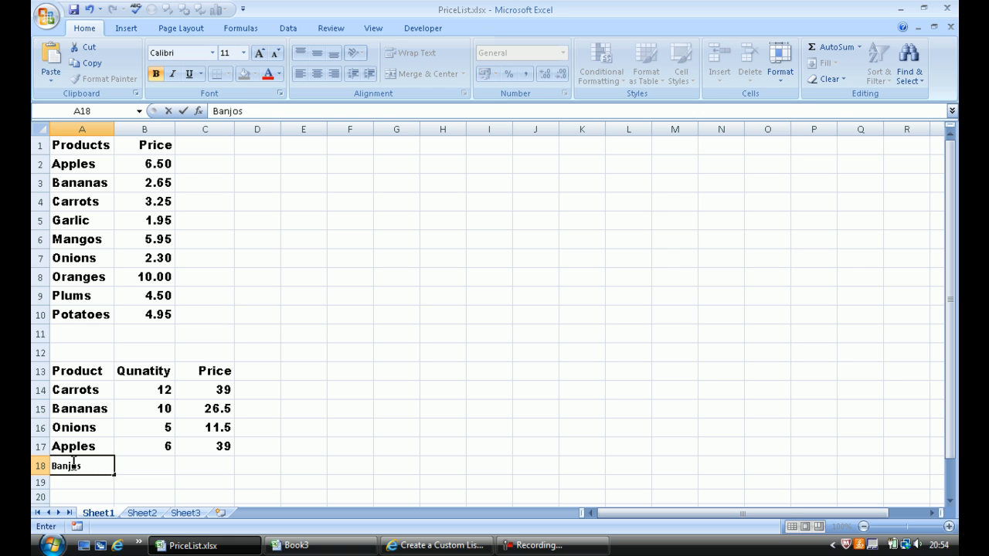
key(Tab)
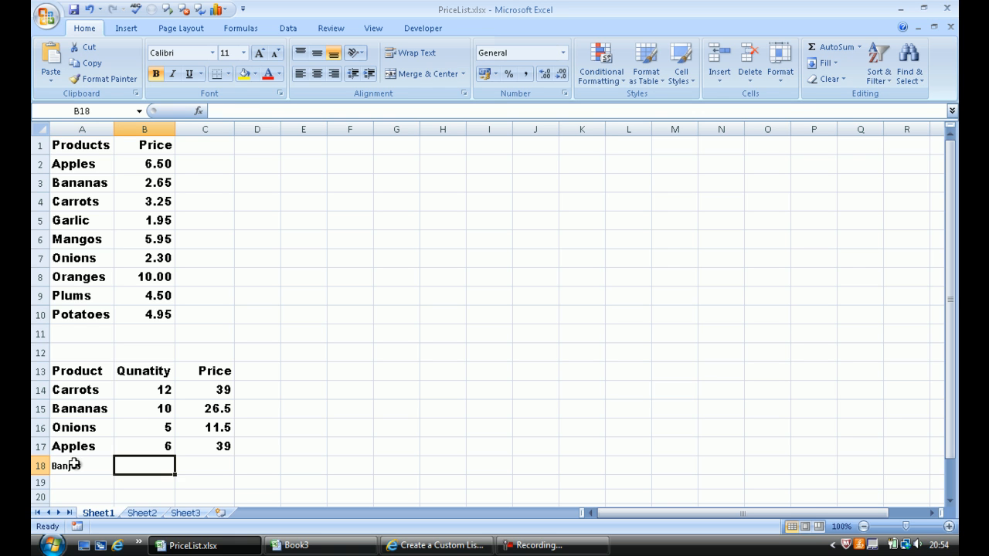
text(10)
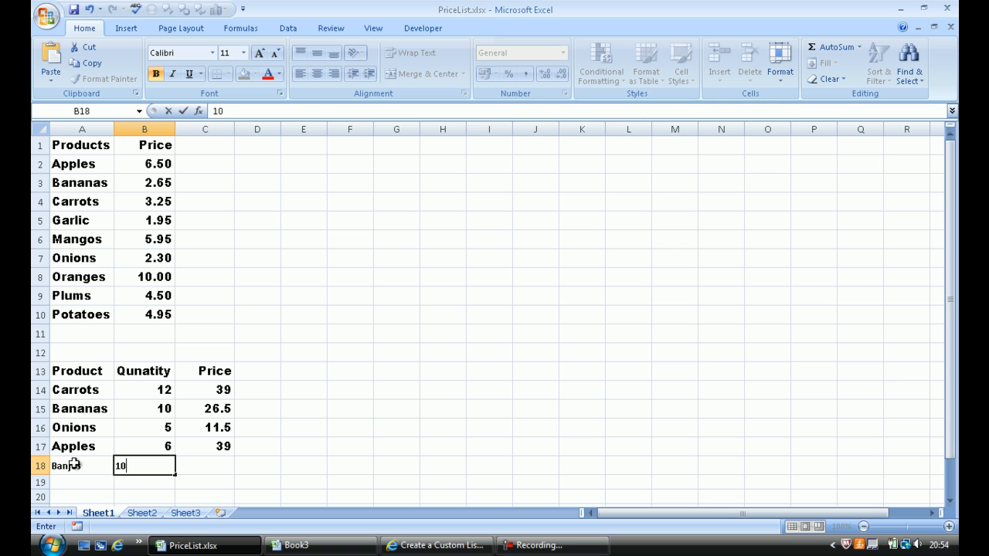
key(Tab)
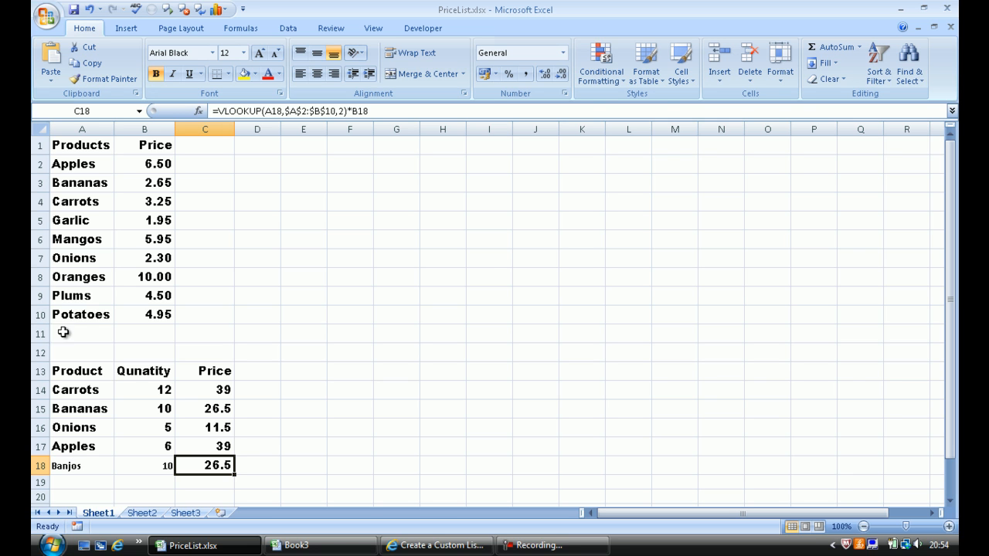
Review the price formula, product and quantity in the Banjos row against the price list in A1:B10.
drag(74, 148, 155, 313)
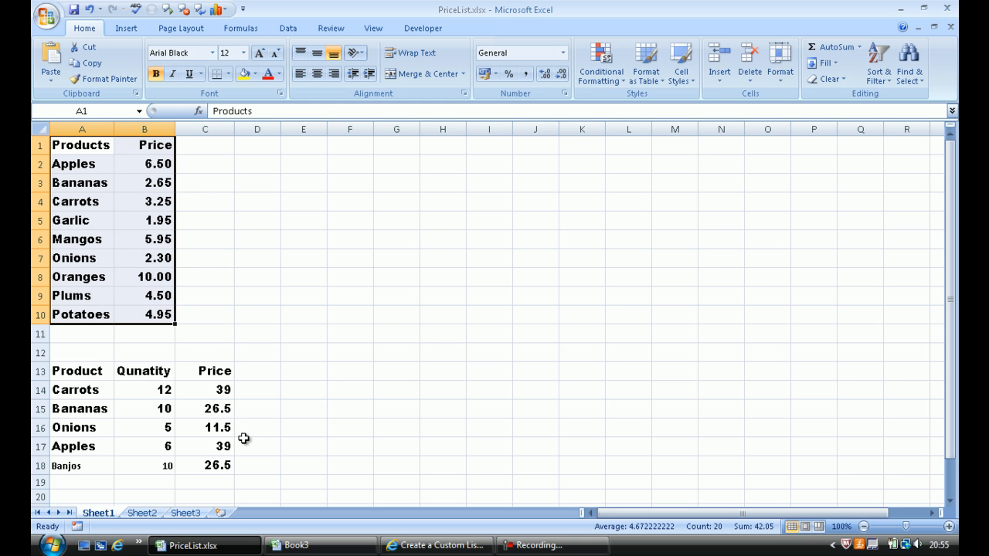
click(206, 467)
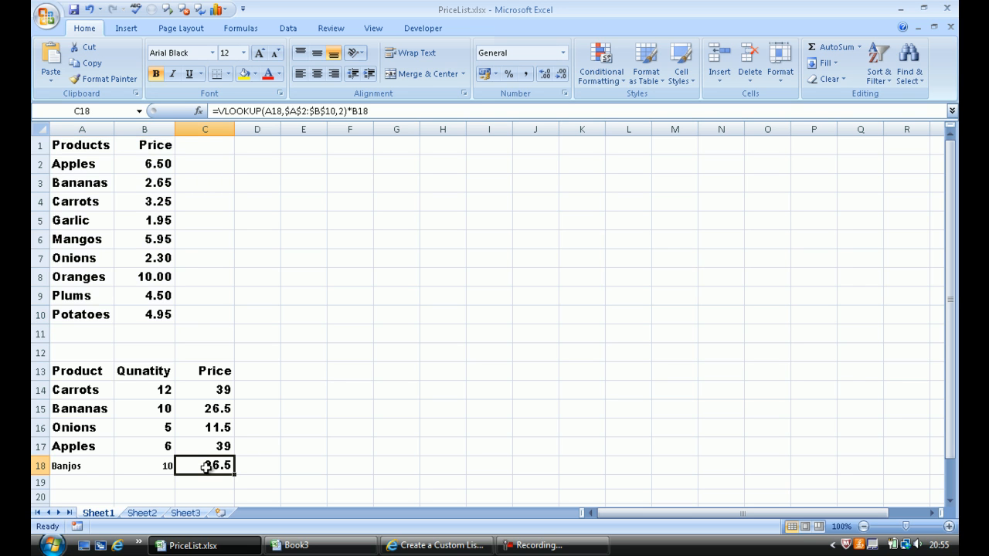
click(92, 466)
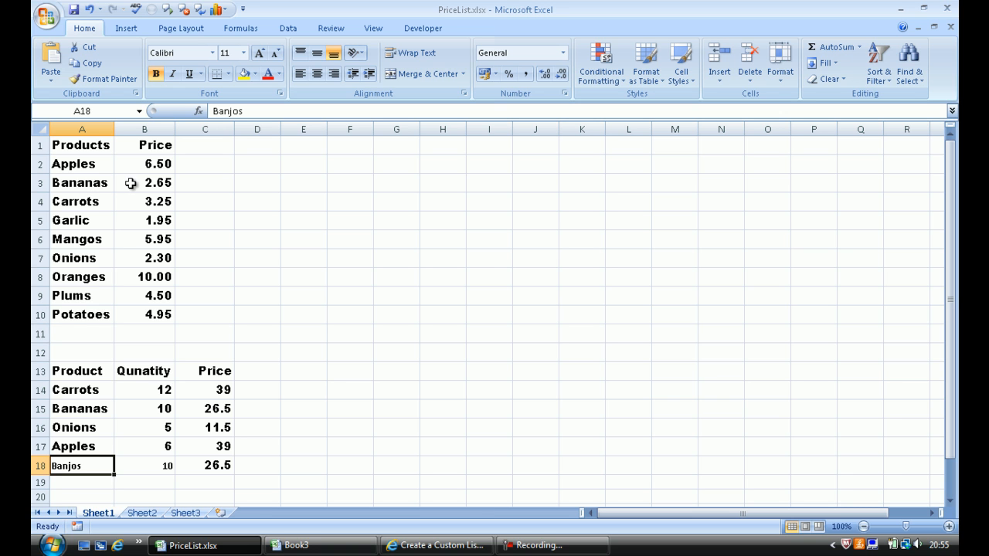
click(145, 466)
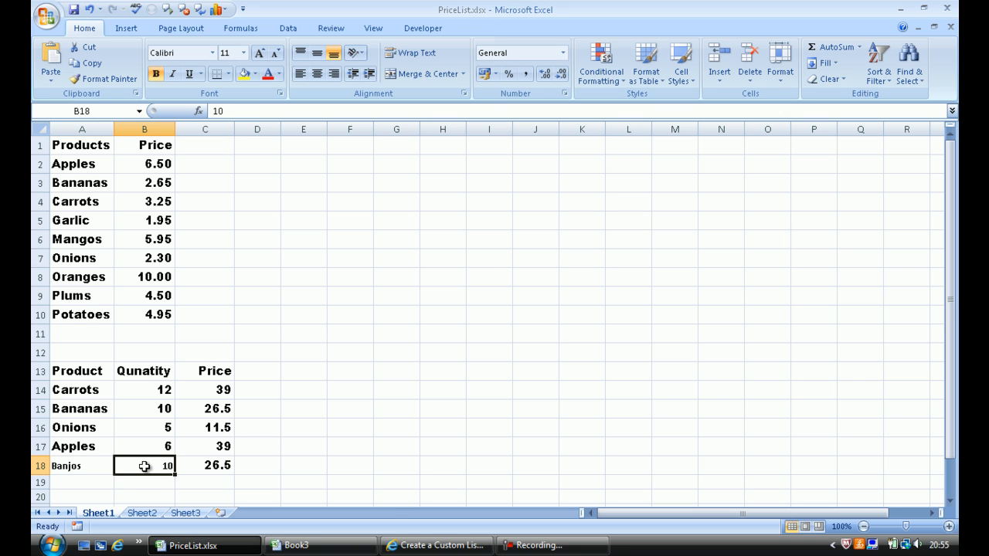
click(202, 467)
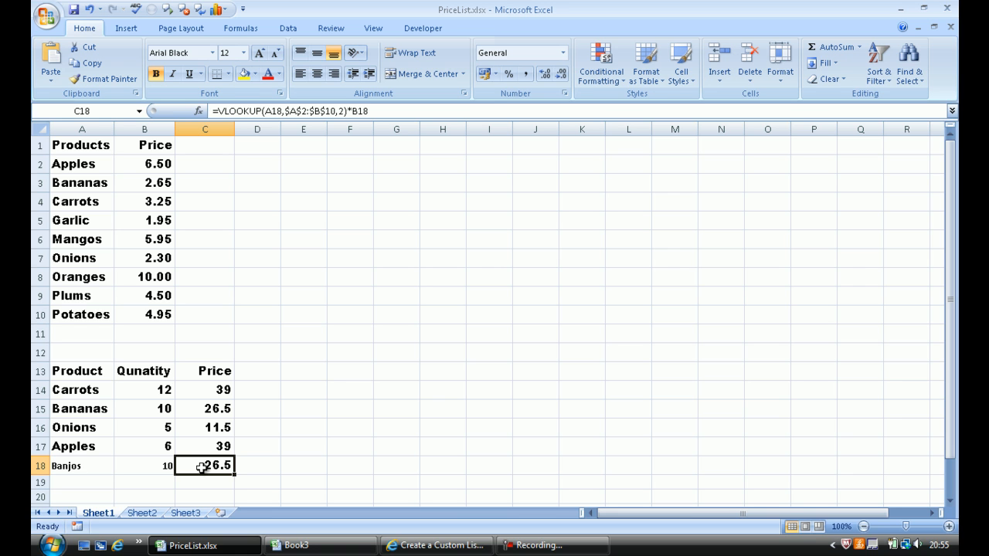
Clear the existing price formulas from C14:C18 in the order table.
drag(202, 466, 223, 392)
right_click(223, 393)
key(Escape)
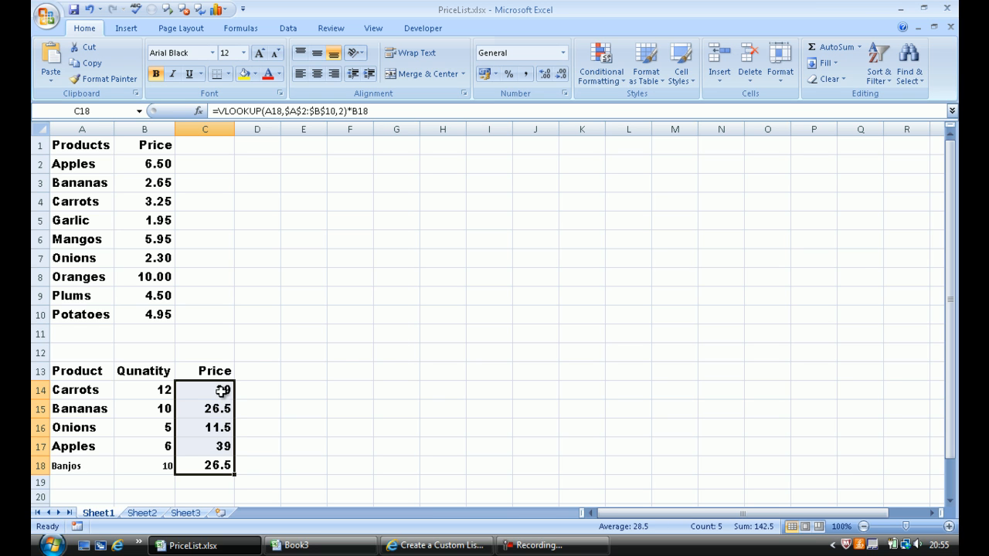
click(222, 391)
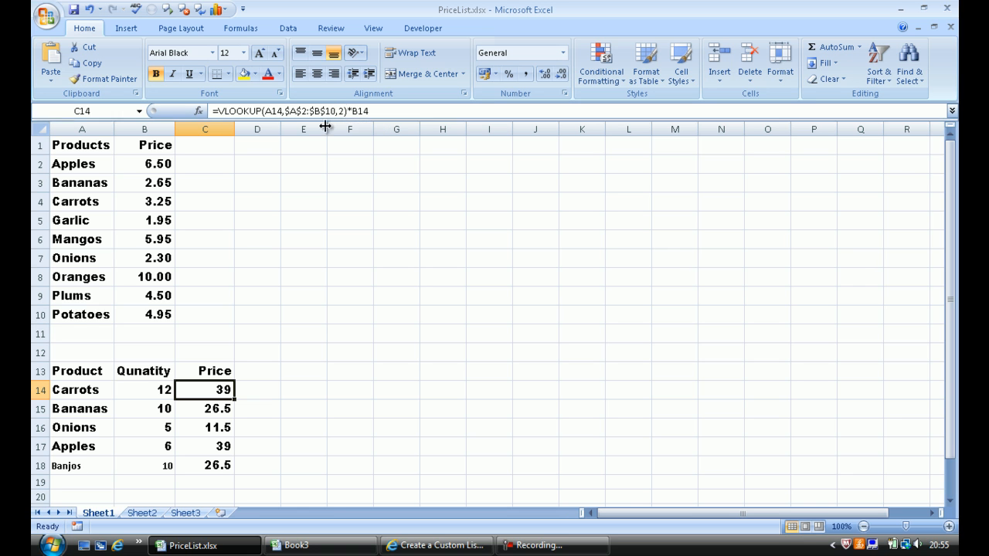
drag(203, 391, 209, 464)
key(Delete)
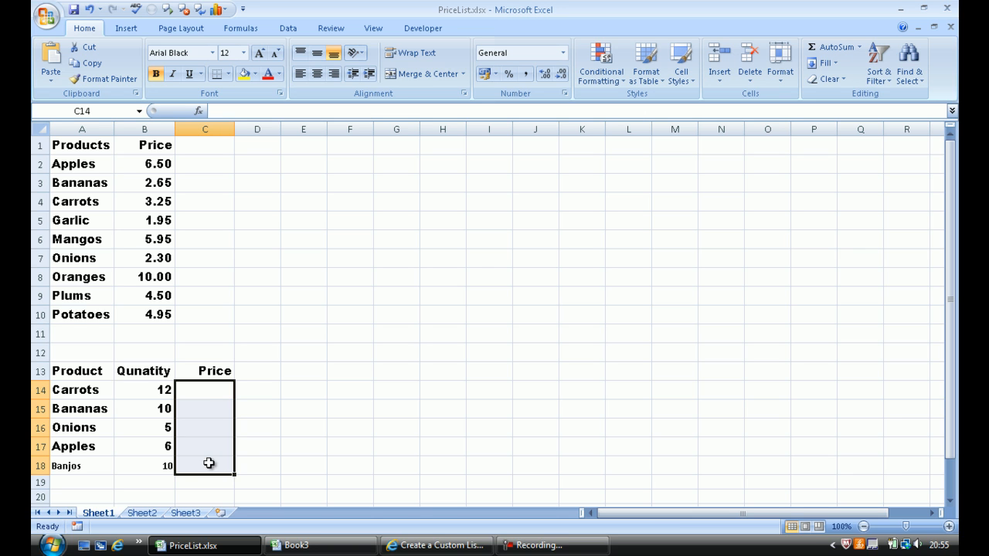
Start a VLOOKUP formula in C14 with lookup value A14 and the absolute table range $A$2:$B$10.
click(215, 390)
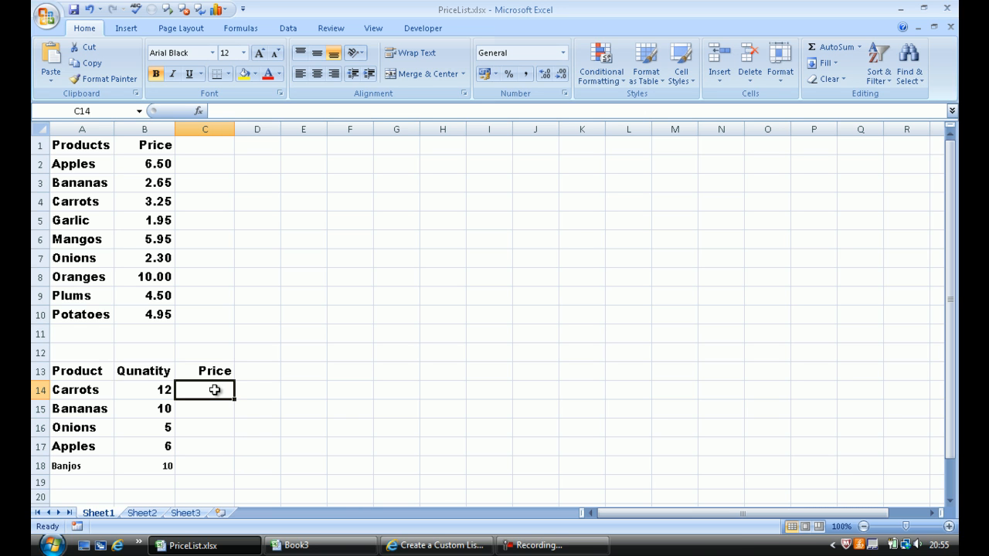
text(=vlo)
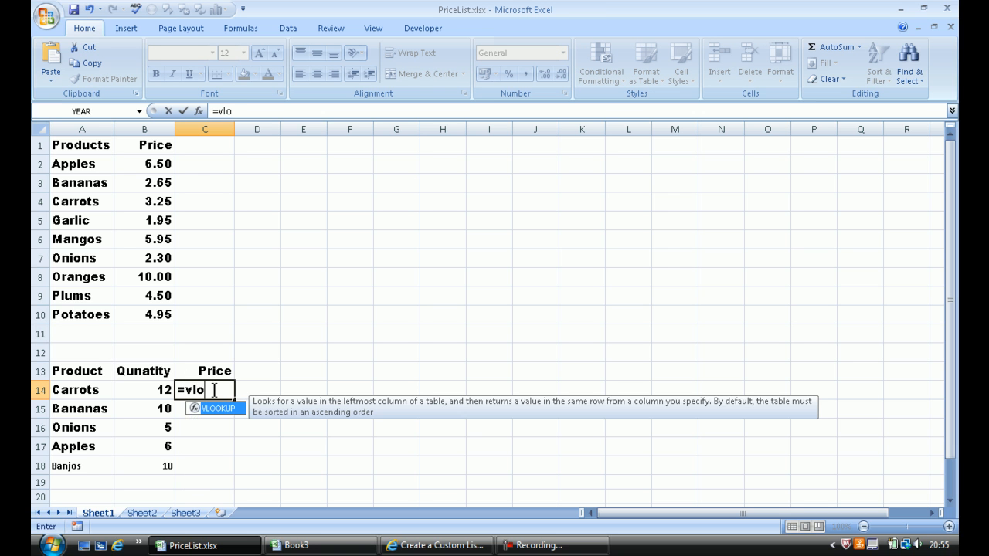
text(okup()
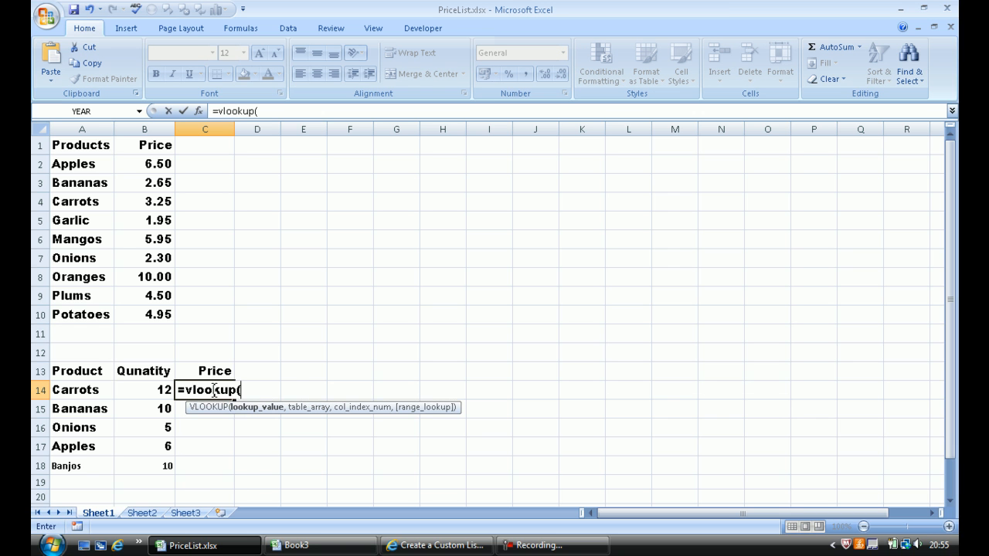
click(85, 392)
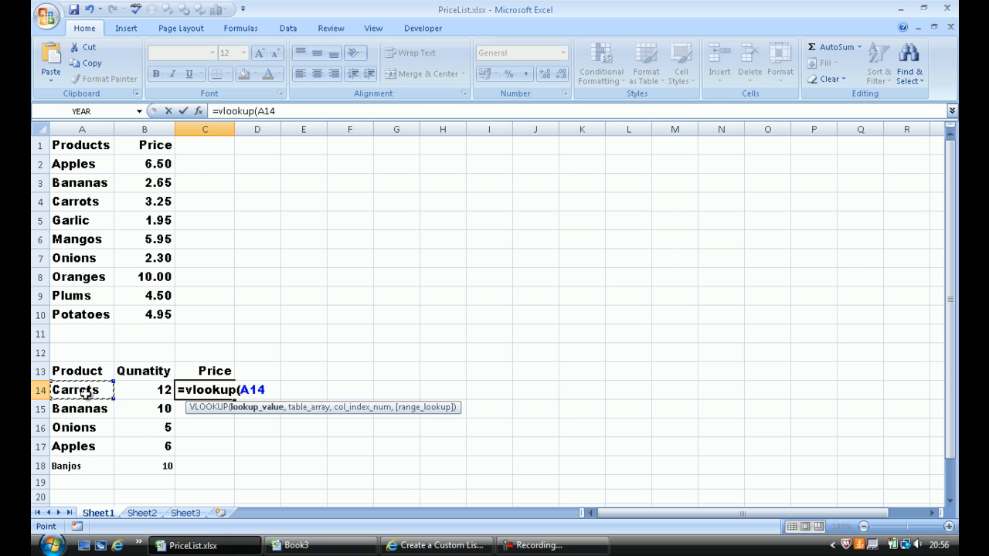
text(,)
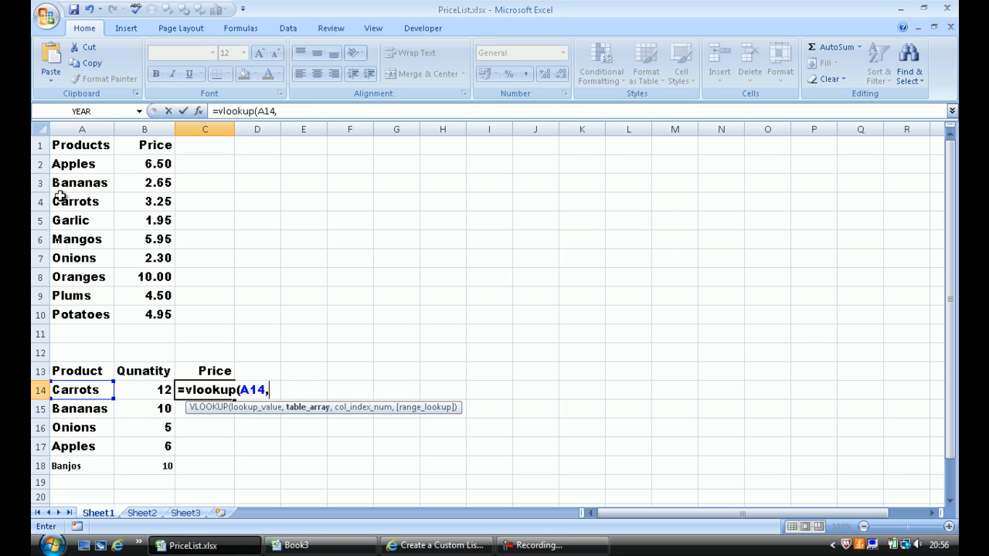
click(73, 165)
drag(73, 165, 154, 312)
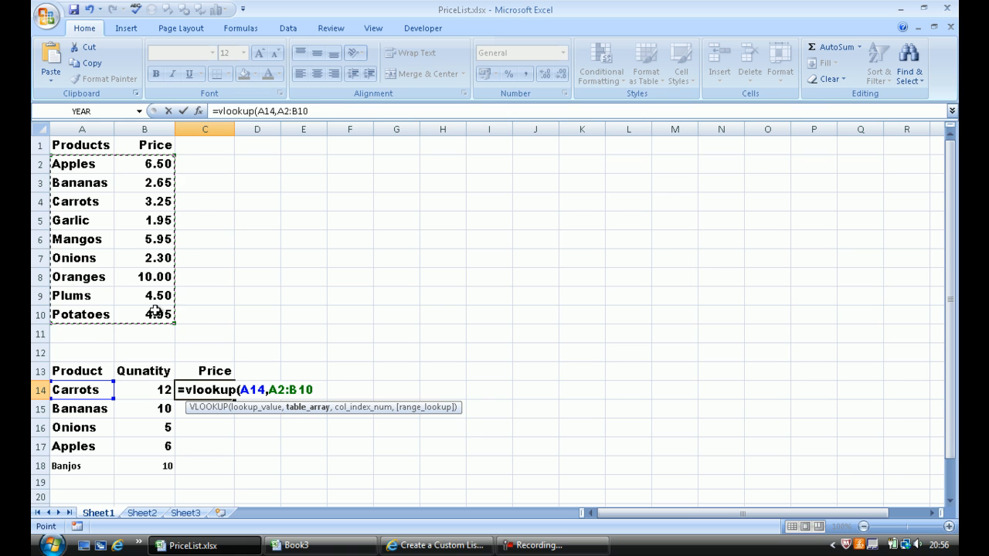
key(F4)
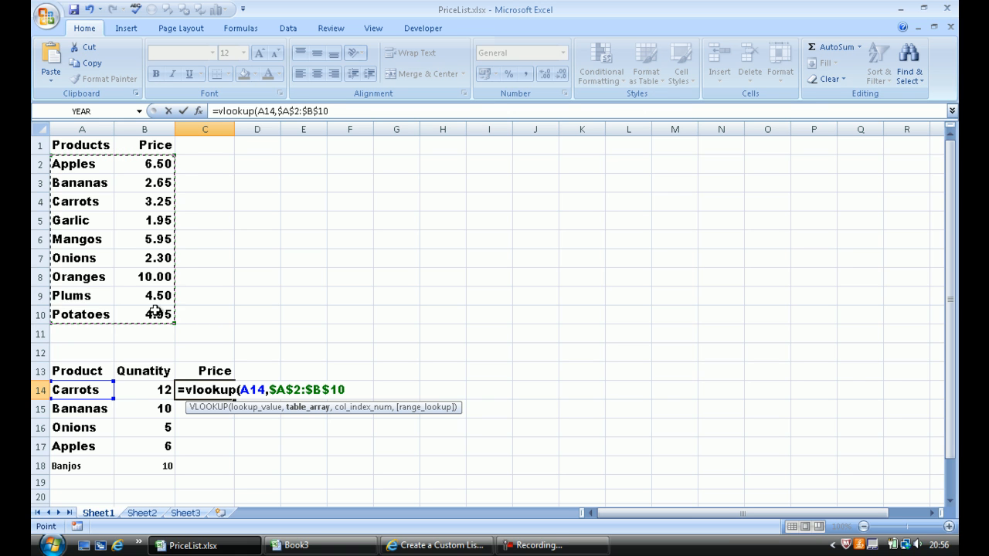
Complete the C14 formula with column index 2 and range lookup False for an exact match, multiplied by the quantity in B14.
text(,2)
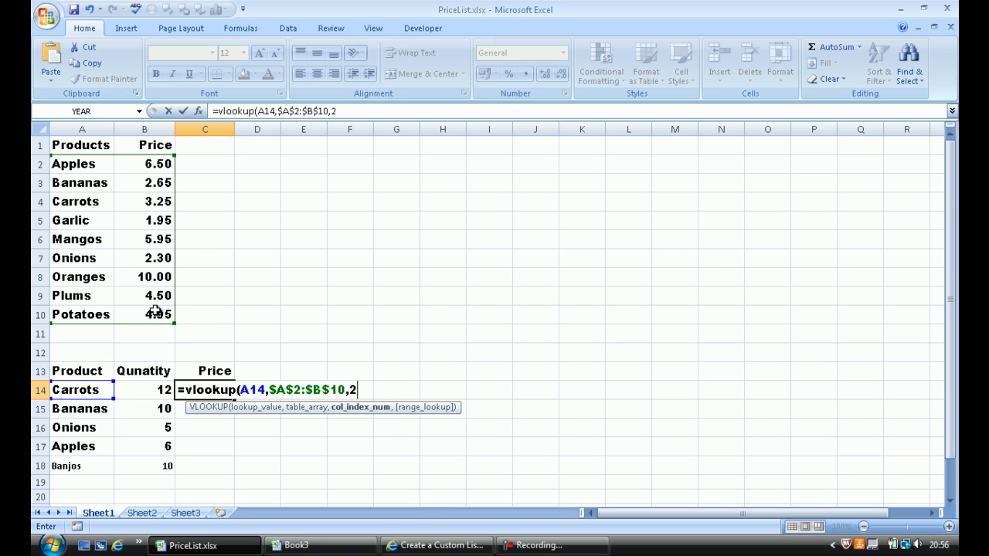
text(,)
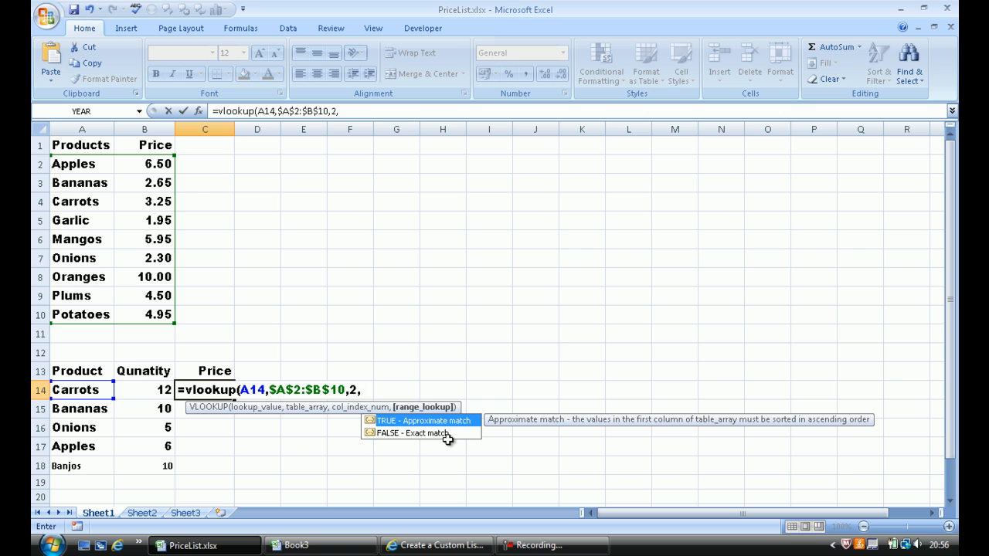
text(False)*)
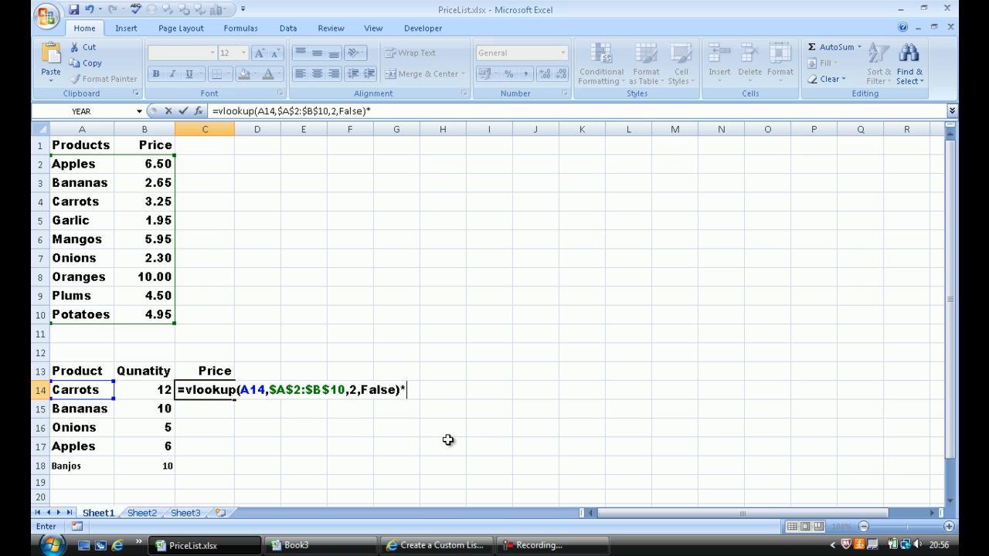
click(160, 391)
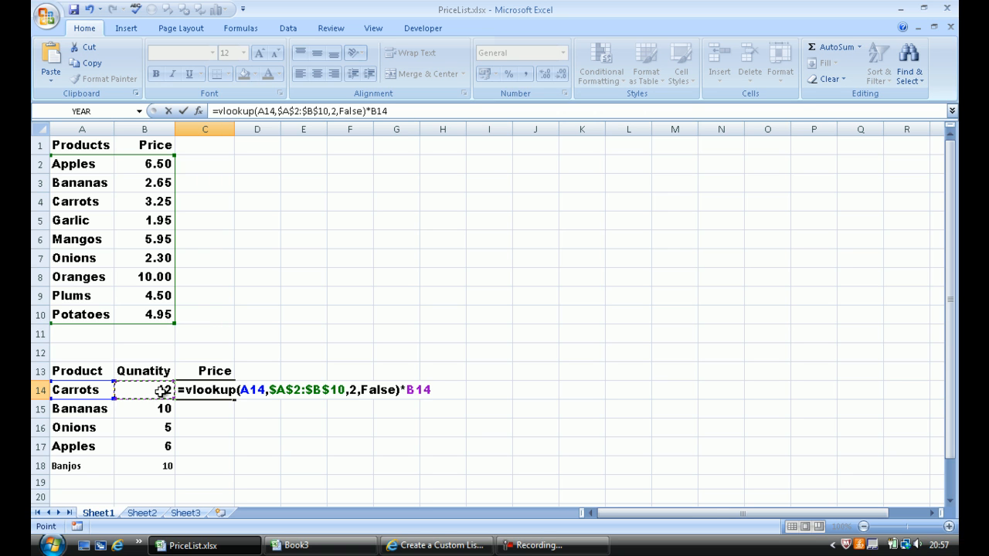
key(Return)
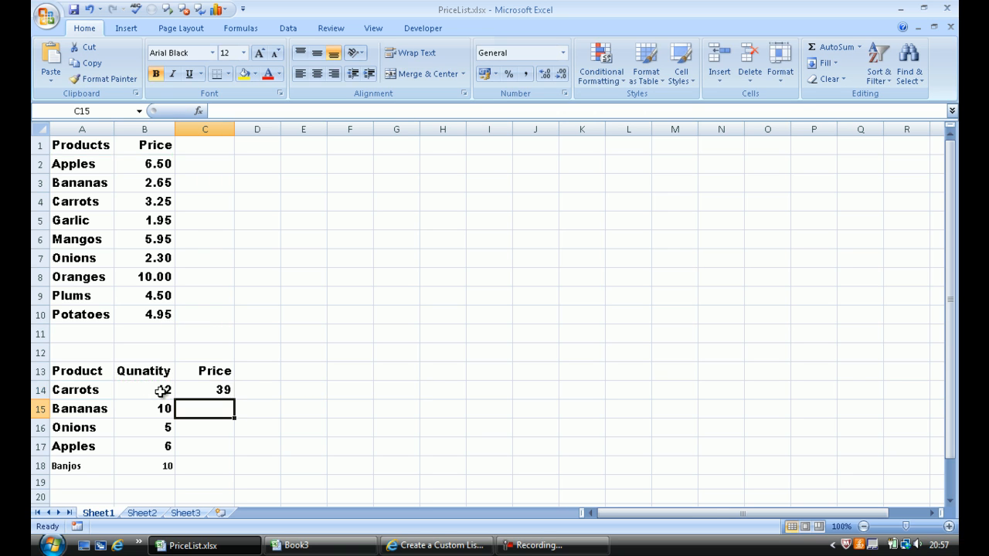
Copy the exact-match formula from C14 down to C18 and check the formula in the Banjos row.
click(211, 390)
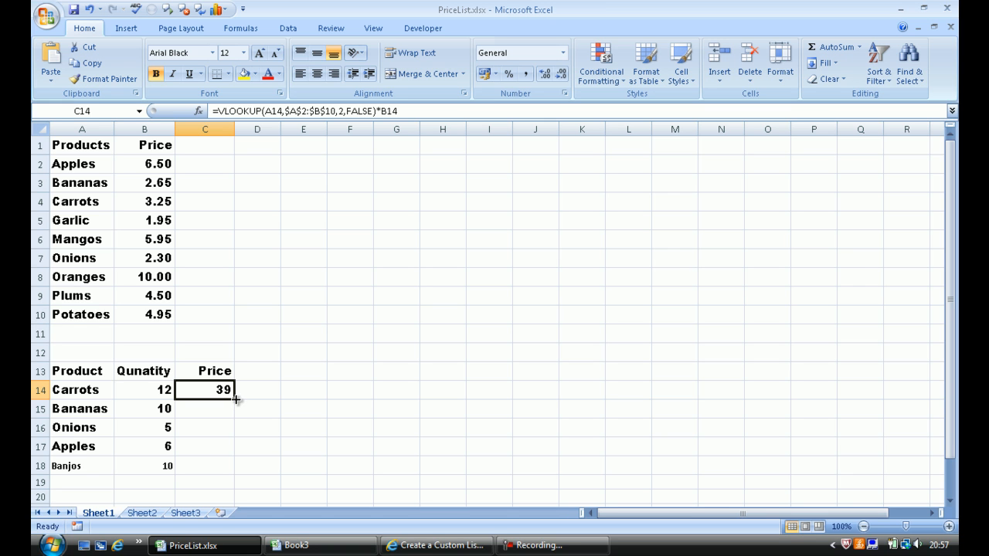
drag(235, 399, 231, 473)
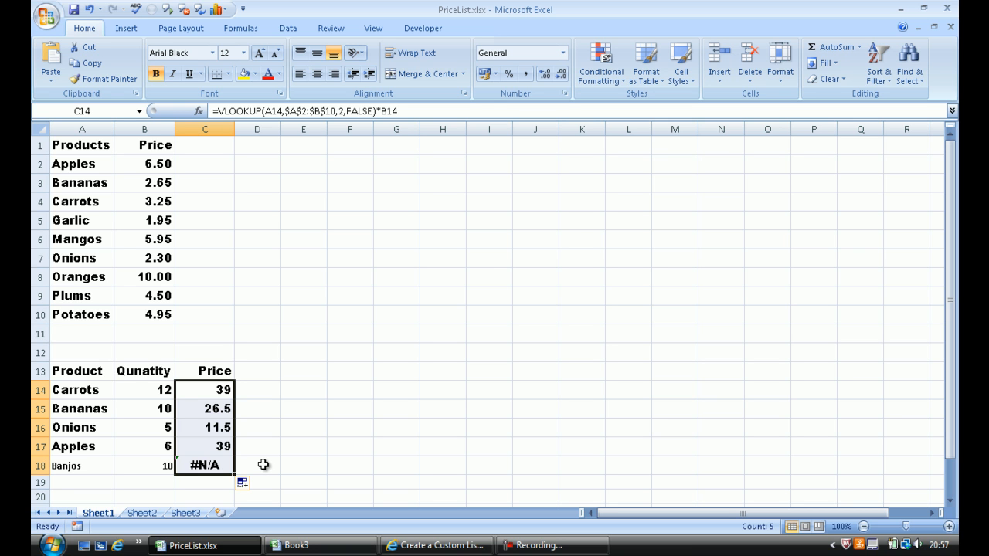
click(210, 464)
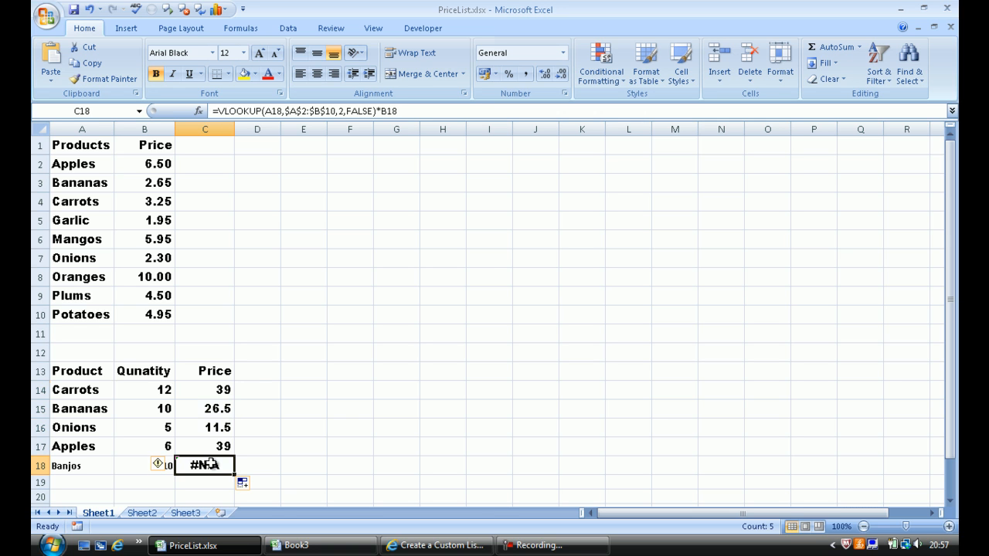